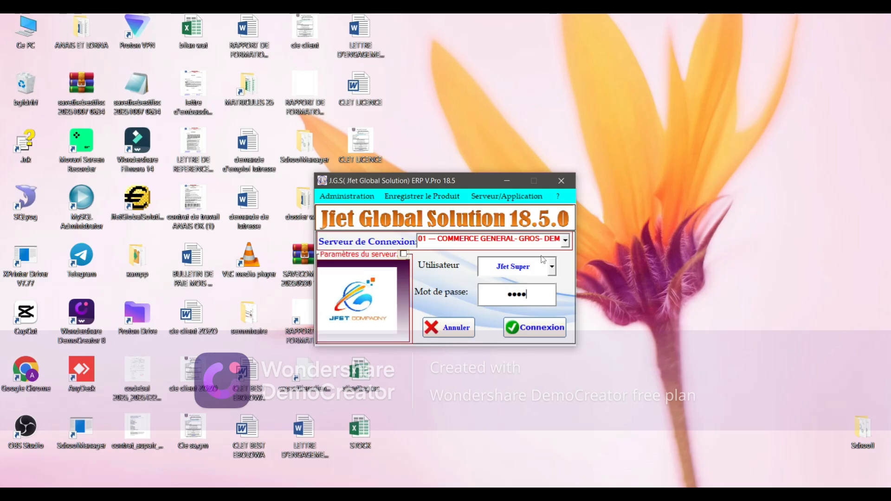
Step: Log in to the selected company database and open the Facturation Courante Différée form from the sales operations
click(532, 332)
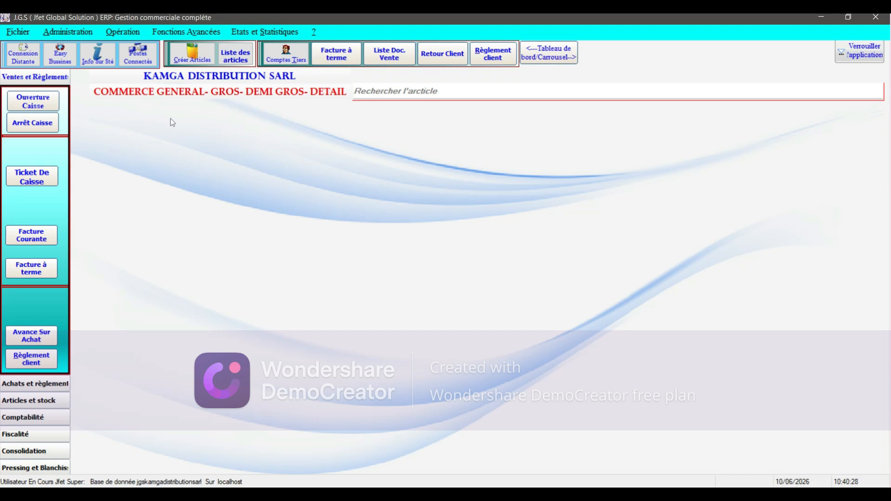
click(116, 34)
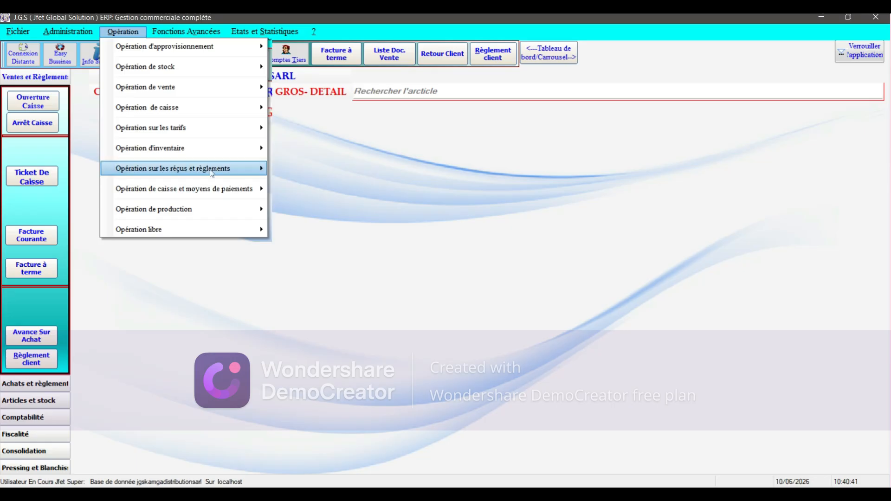
mouse_move(213, 174)
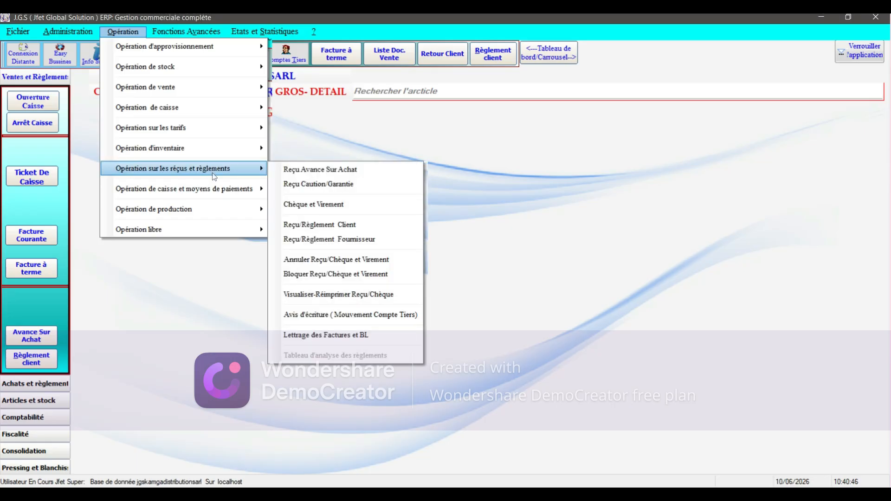
mouse_move(221, 96)
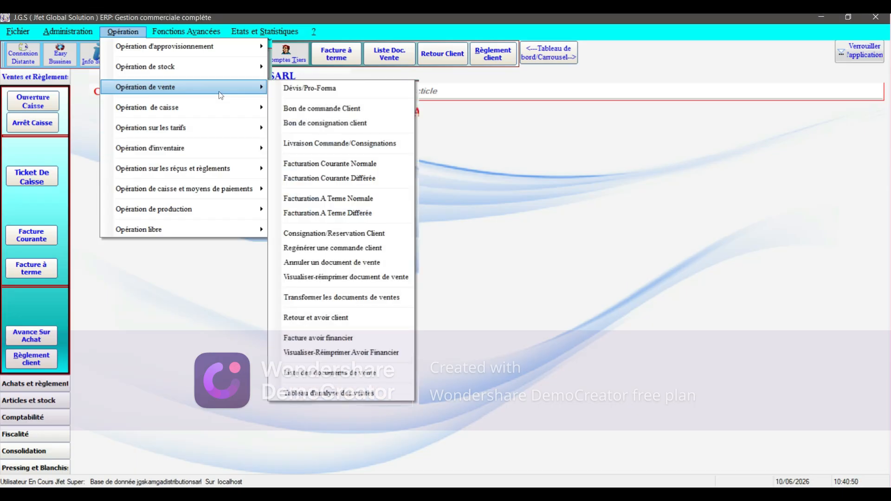
click(342, 179)
click(343, 180)
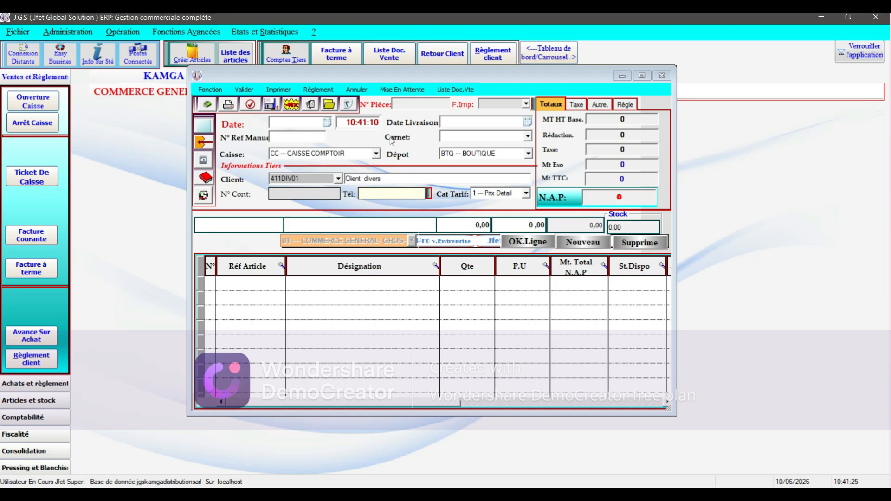
Step: Open the document booklet management (Carnet pour document) and set the document type to 0307 — Facture client locale
click(75, 35)
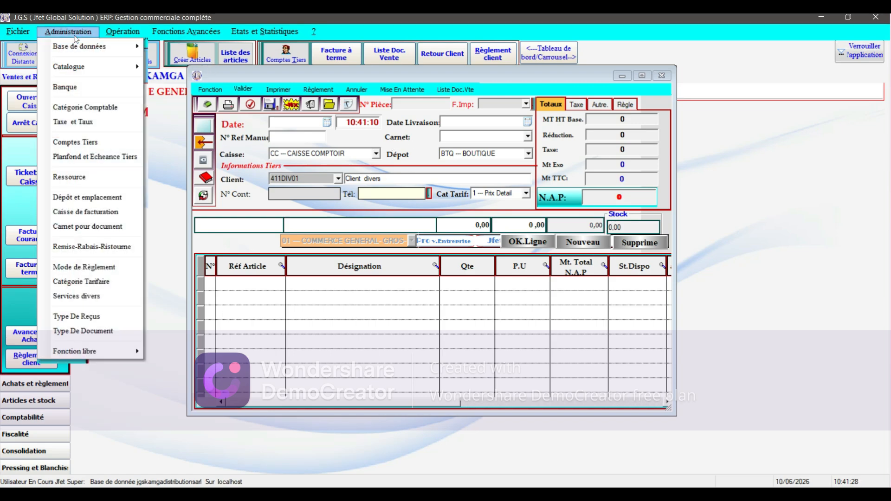
click(95, 227)
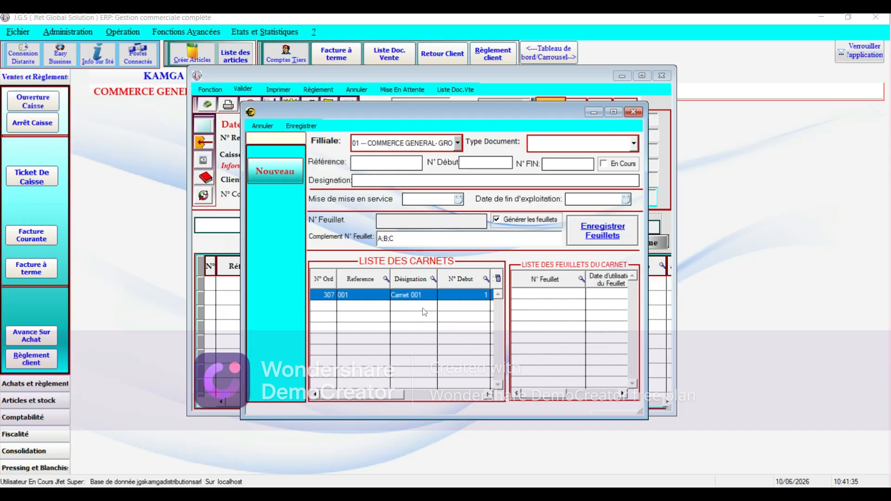
click(635, 145)
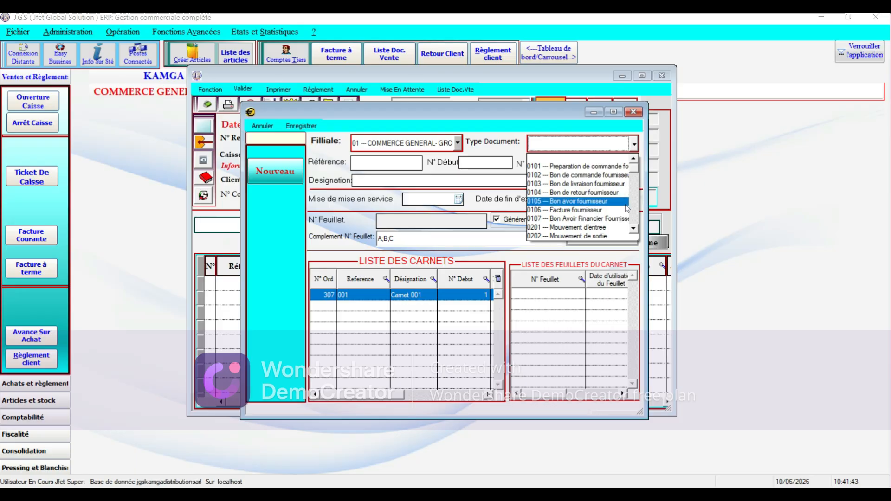
click(633, 229)
scroll(634, 233, down, 3)
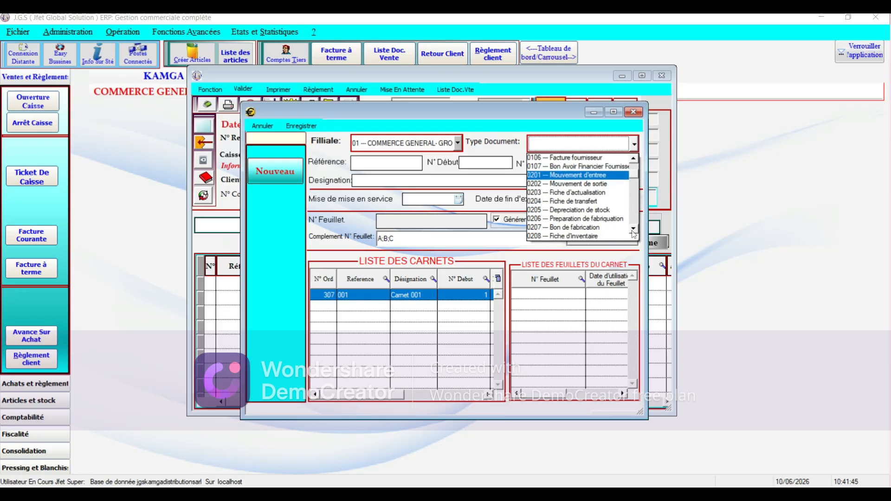
scroll(634, 234, down, 5)
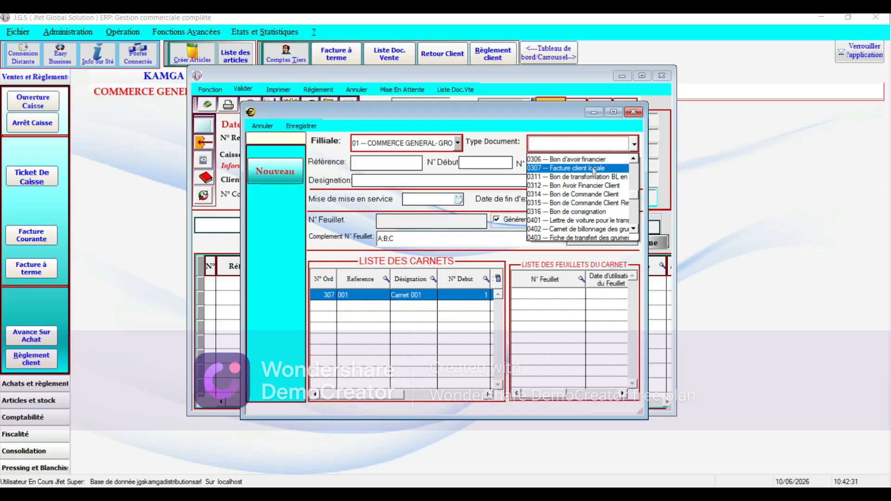
click(594, 170)
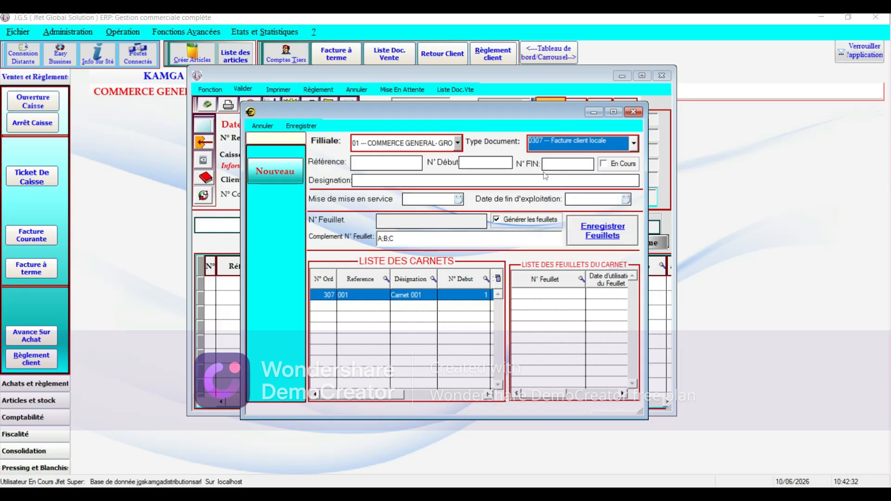
Step: Enter reference 002, start number 1, end number 50 and designation Carnet 002 for the booklet
click(393, 165)
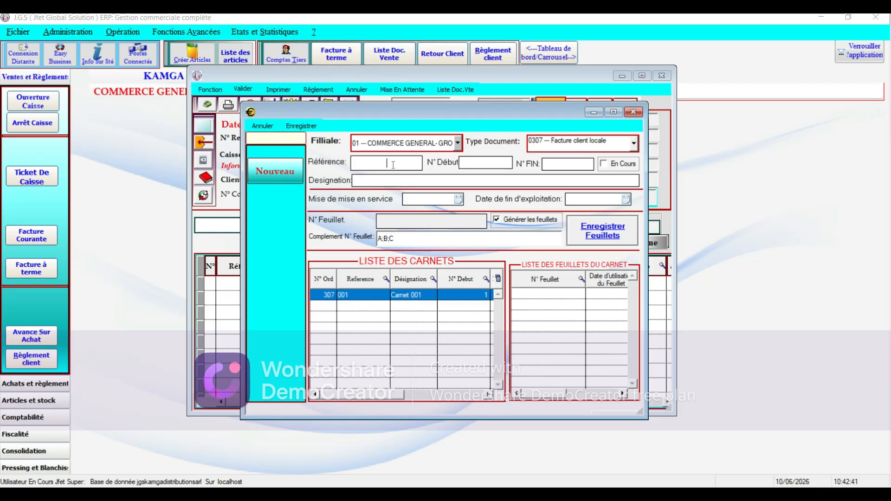
text(002)
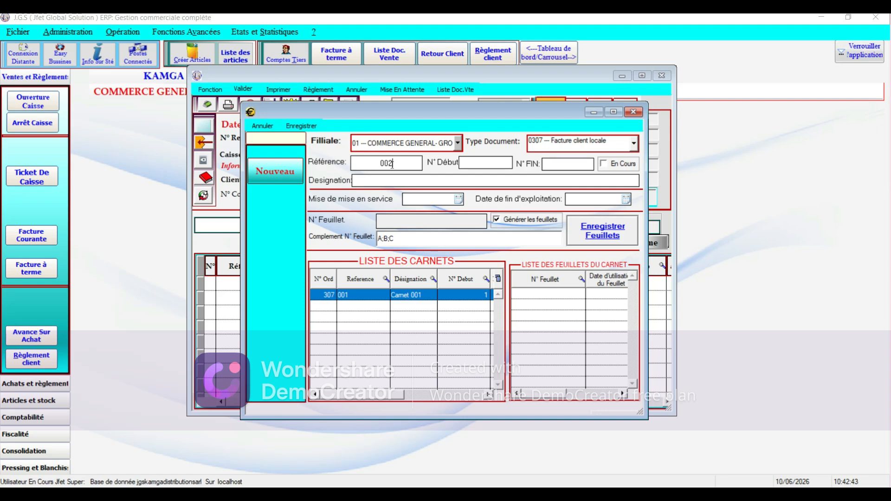
click(483, 163)
text(10)
key(BackSpace)
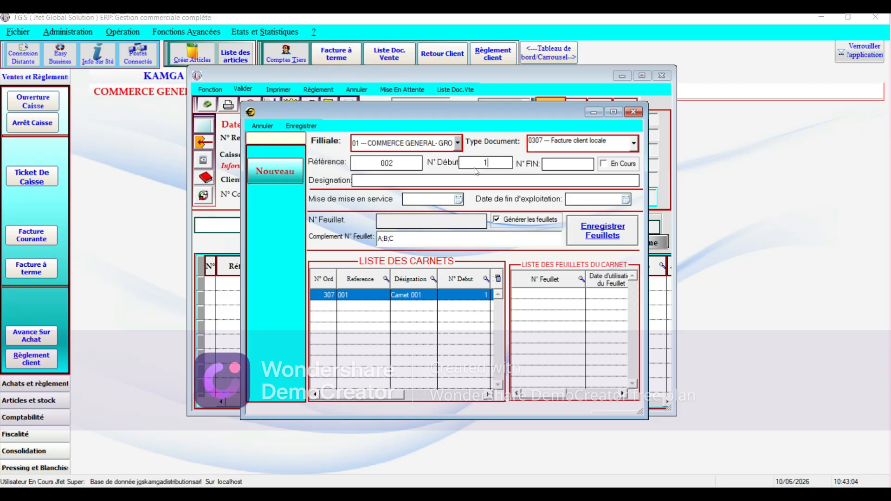
click(556, 166)
text(50)
text(Carnet)
text( 002)
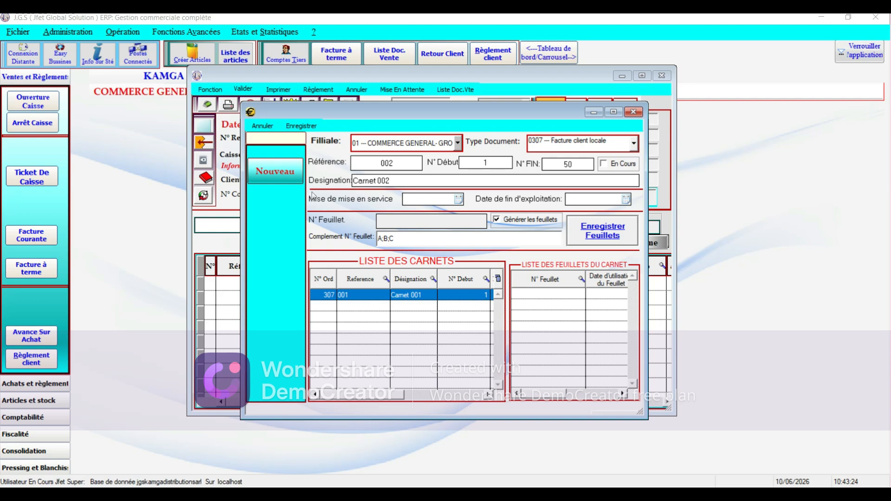
Step: Set the booklet's in-service date to 10/06/2026 and its end-of-use date to 31/07/2026
click(462, 200)
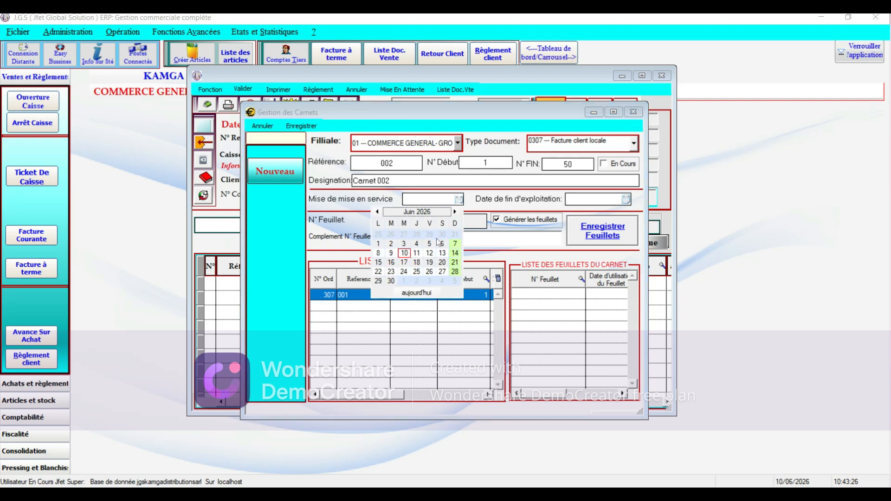
click(404, 253)
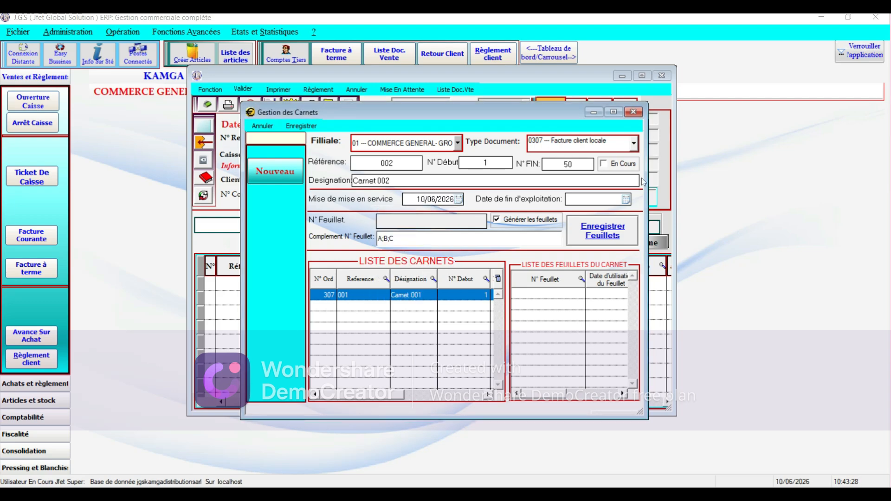
click(626, 200)
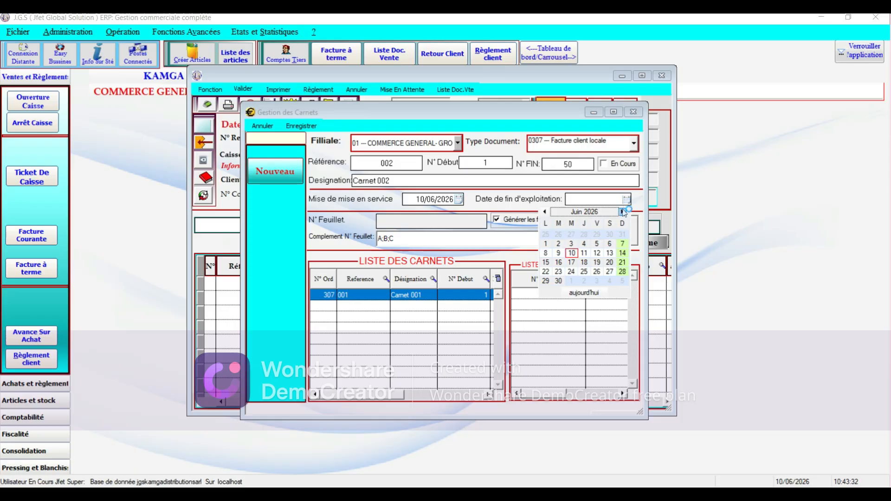
click(623, 212)
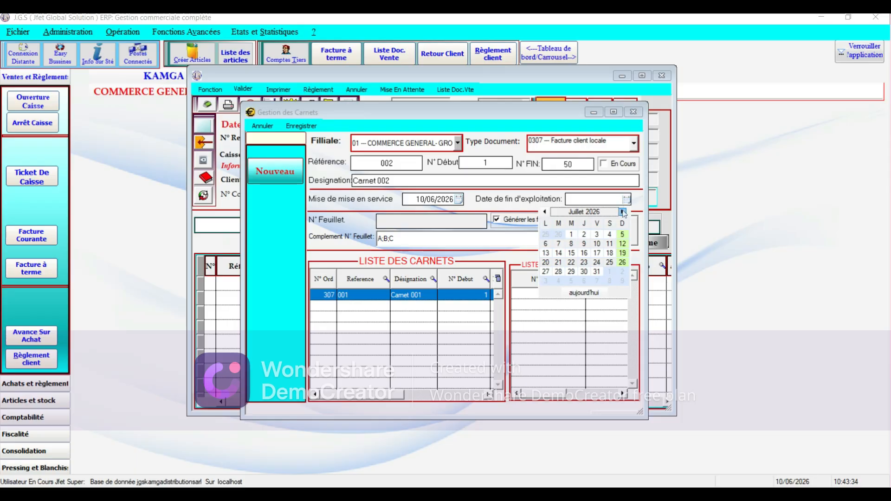
click(596, 271)
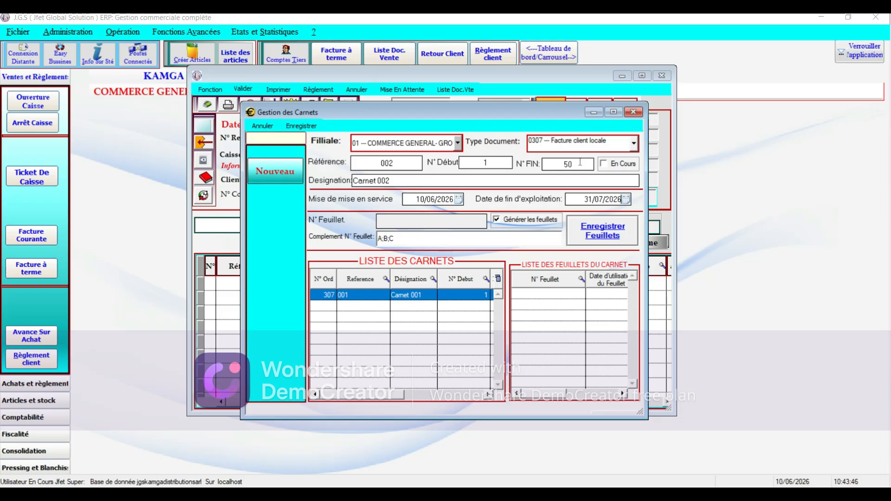
Step: Mark the booklet as En Cours and save it, acknowledging the message
click(613, 168)
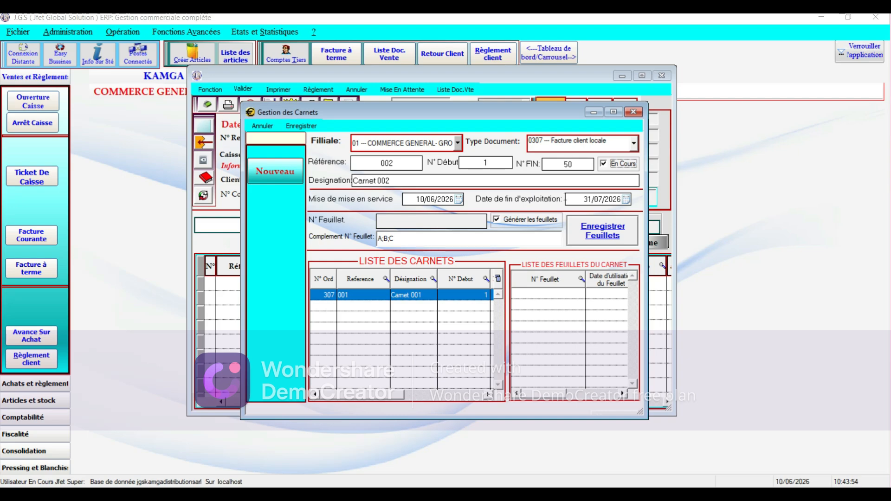
click(300, 125)
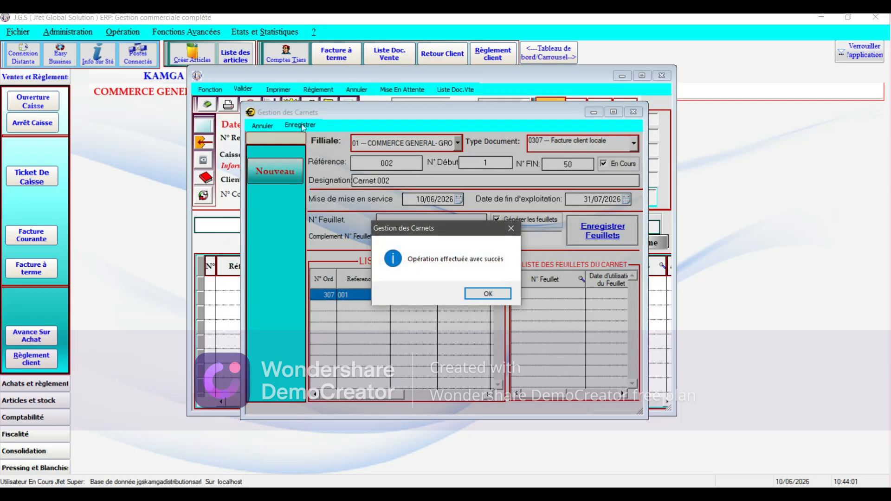
click(495, 294)
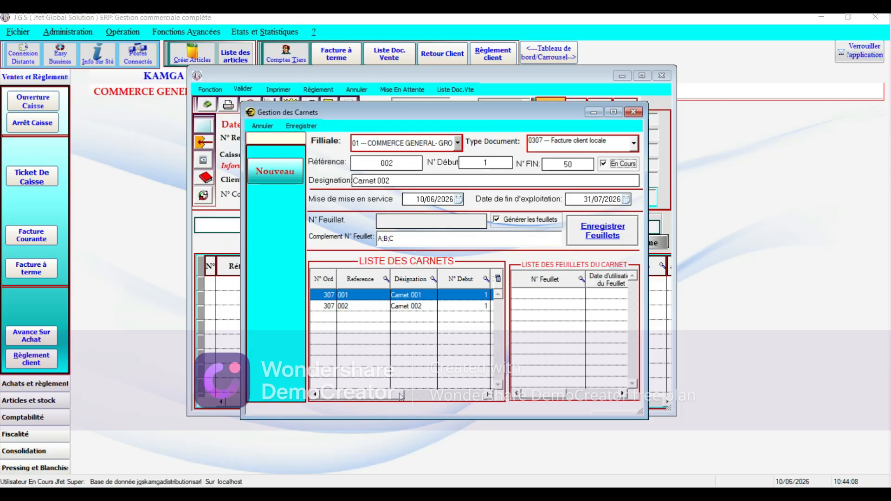
Step: Select Carnet 002 in the booklet list, generate its sheet numbers, review them through sheet 50, and close the booklet management
drag(396, 398, 476, 402)
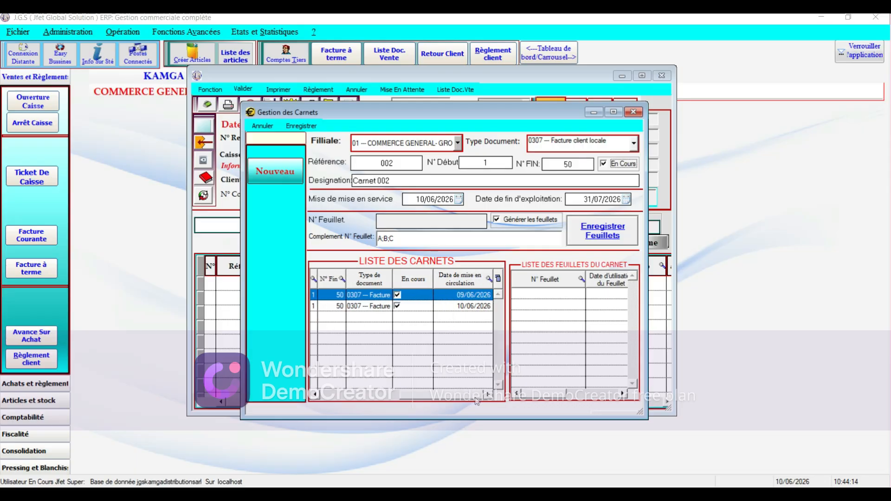
click(474, 311)
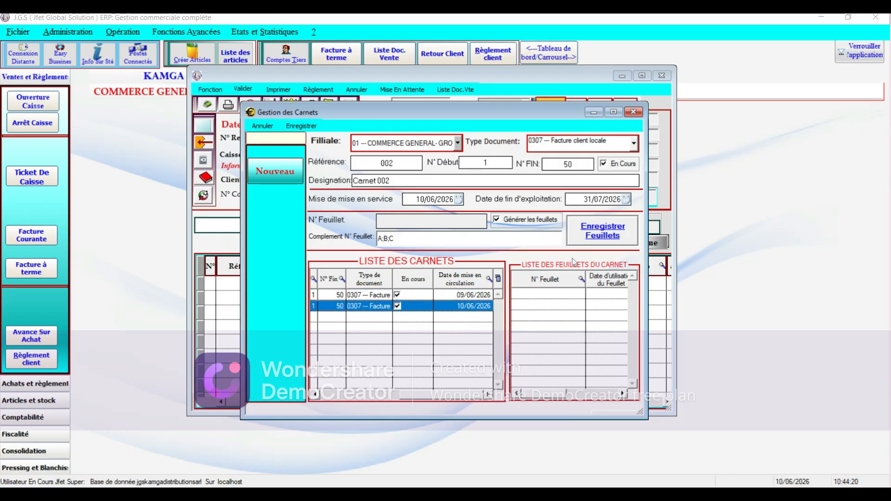
click(601, 235)
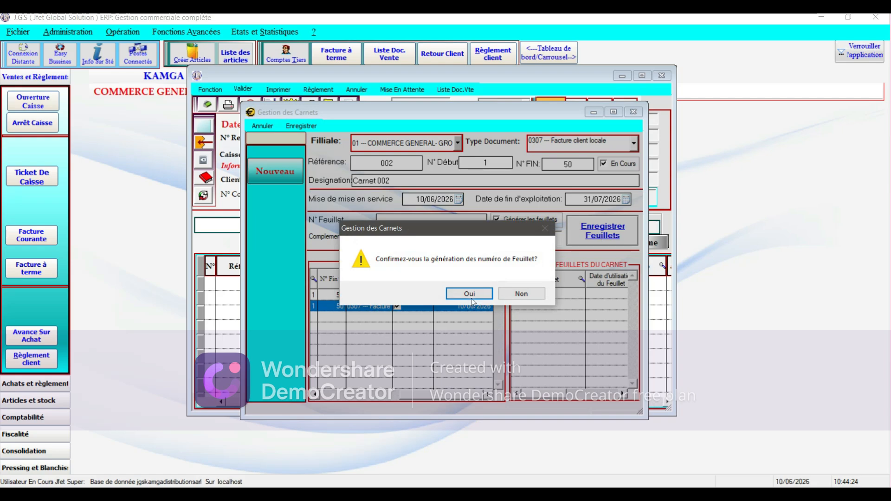
click(469, 294)
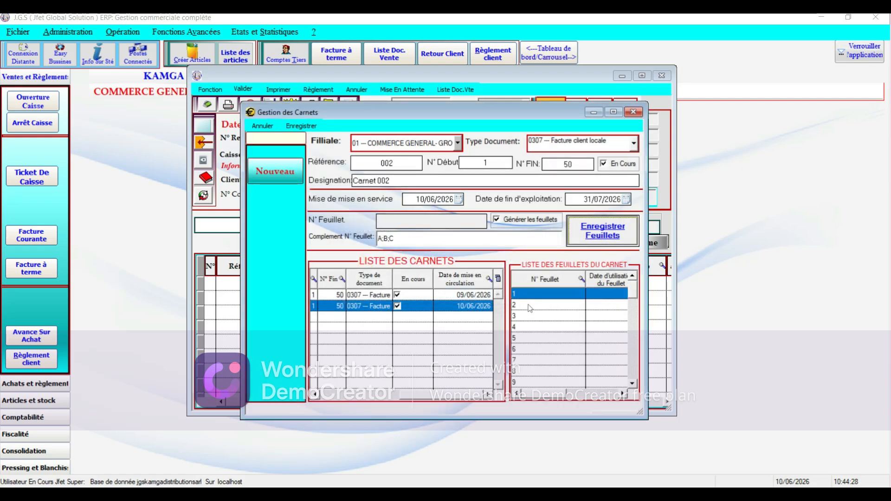
drag(632, 297, 641, 386)
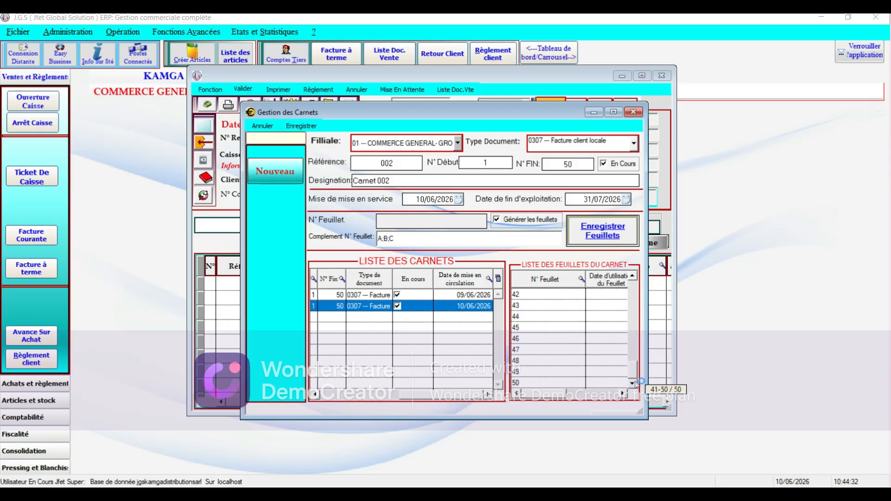
click(540, 385)
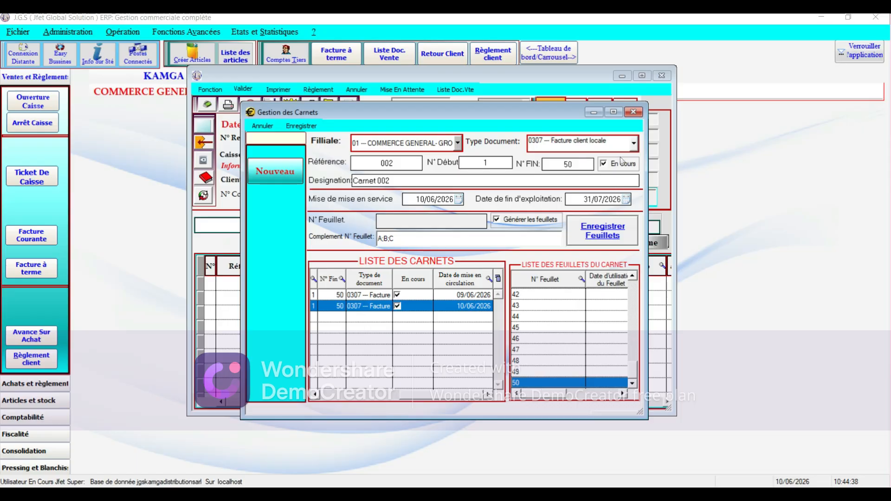
click(633, 113)
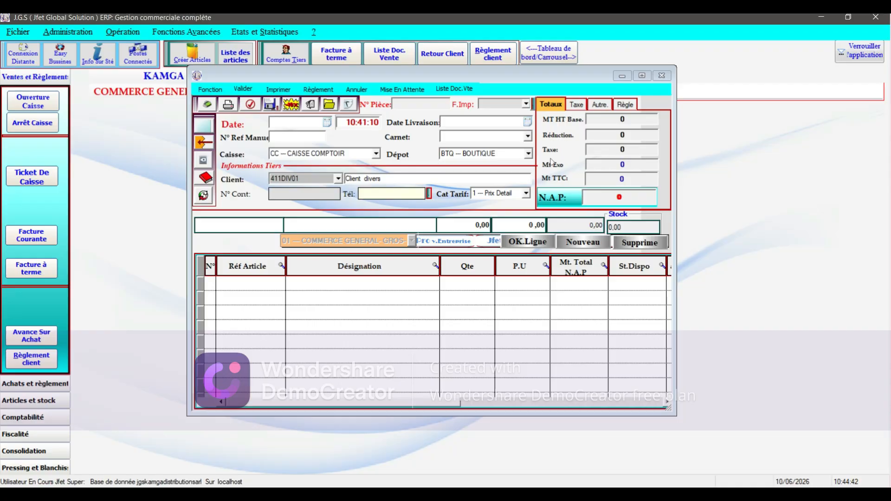
Step: Check the booklets offered in the invoice form, then close and reopen Facturation Courante Différée to reload the list
click(528, 138)
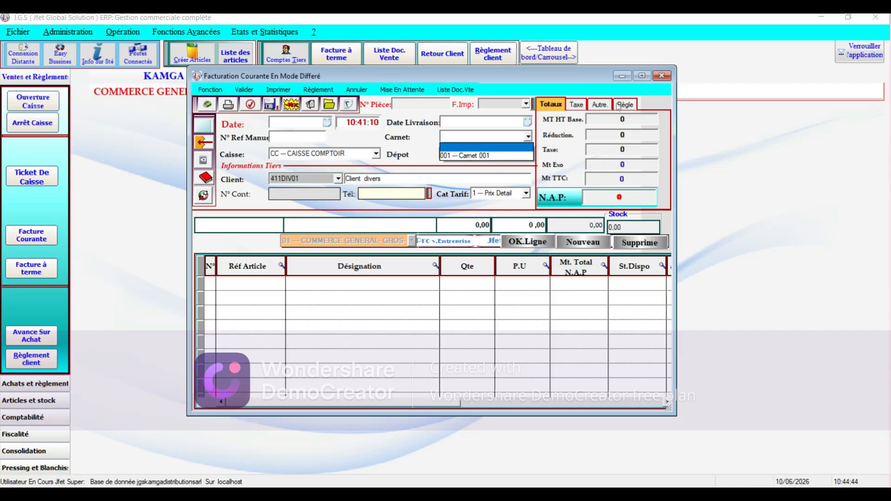
click(655, 74)
click(655, 74)
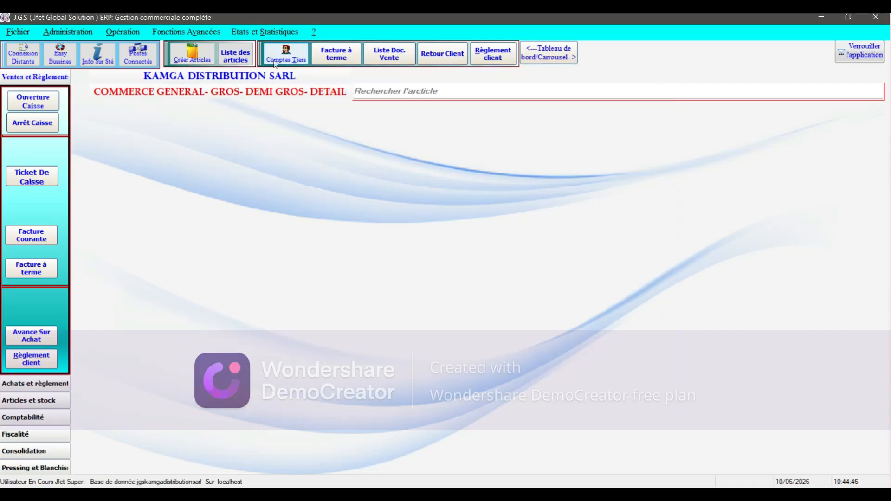
click(123, 32)
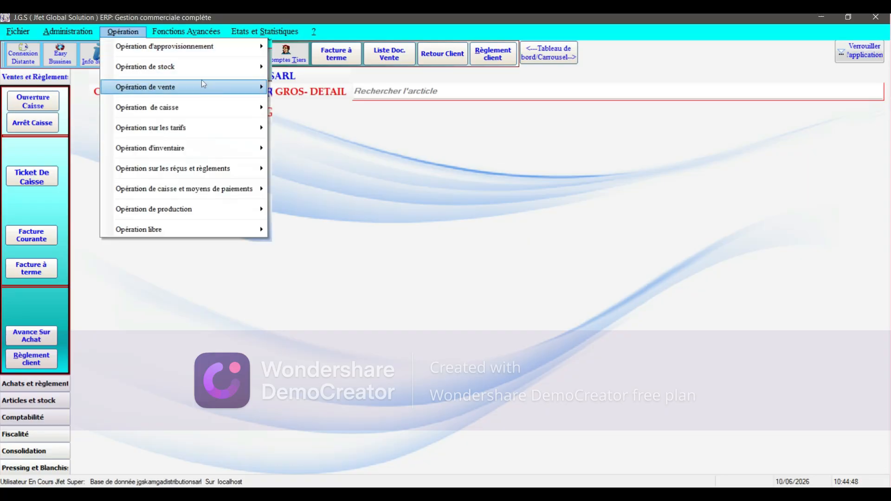
mouse_move(207, 87)
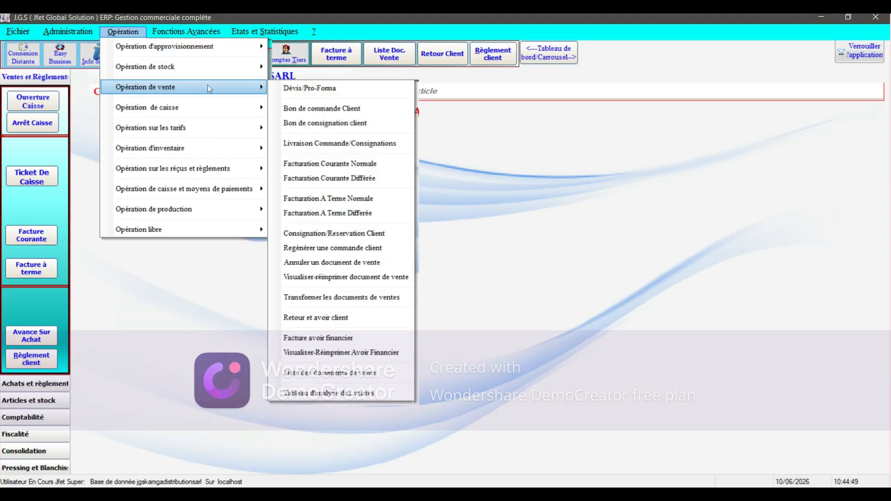
click(362, 179)
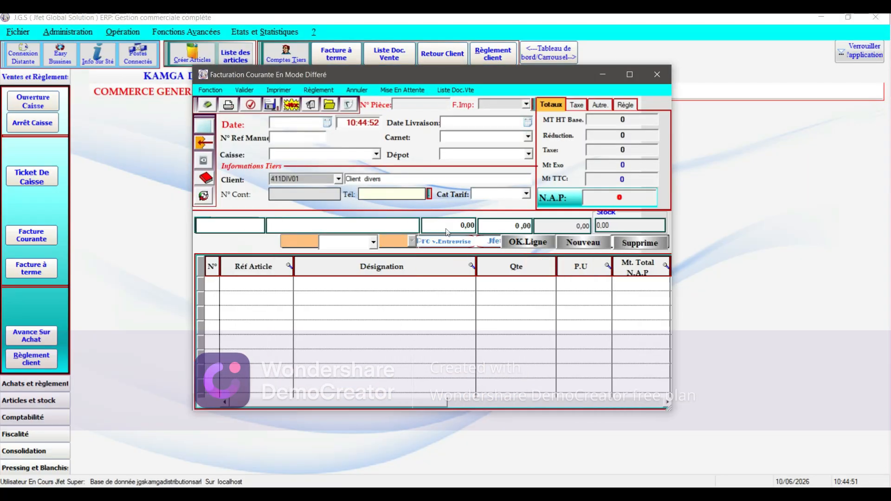
Step: Choose booklet 002 -- Carnet 002 for the invoice and set its date and delivery date to 09/06/2026
click(528, 138)
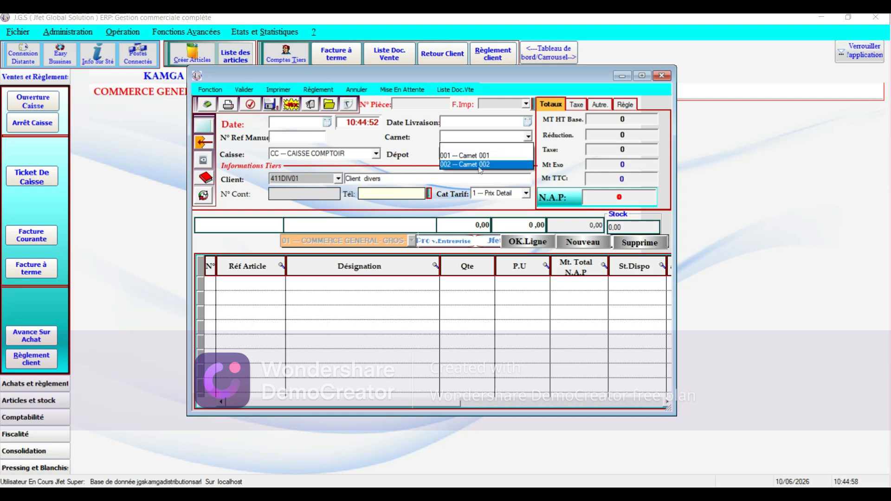
click(480, 165)
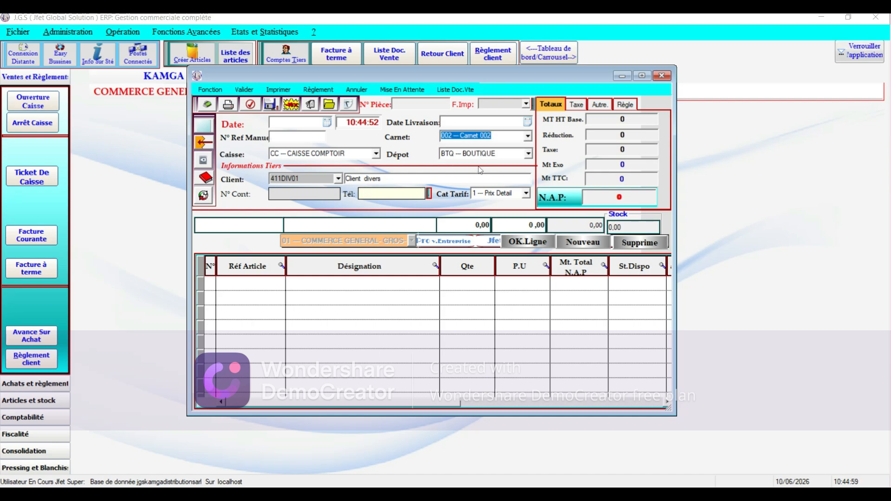
click(328, 123)
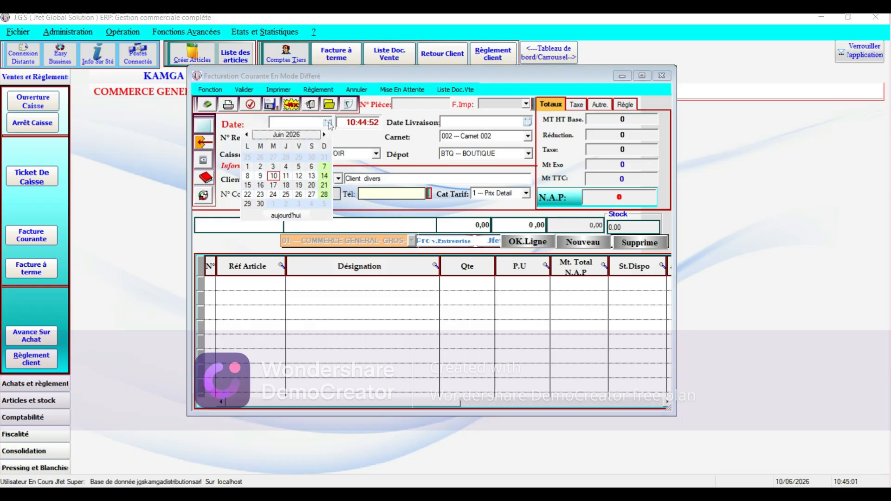
click(261, 177)
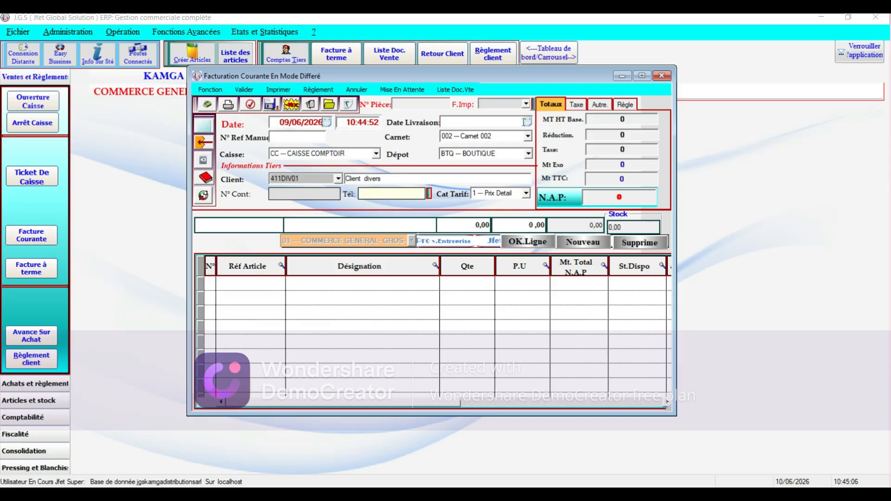
Step: Enter 025 as the invoice's manual reference number and replace the default client label with the customer's name
click(321, 140)
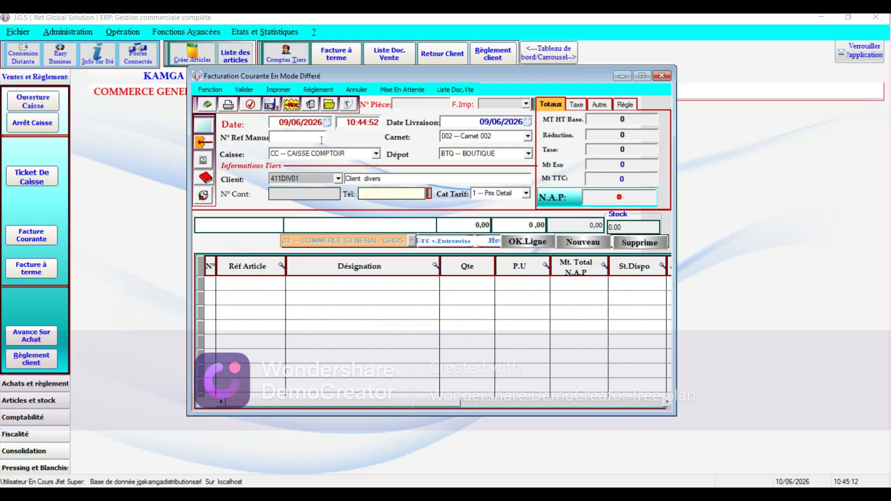
text(1)
key(BackSpace)
text(2)
key(BackSpace)
text(025)
click(384, 177)
text(to)
text(tp)
text(o)
Step: Look up the article 33 CANNETTE 33CL and add it as an invoice line with quantity 1
click(351, 227)
key(Return)
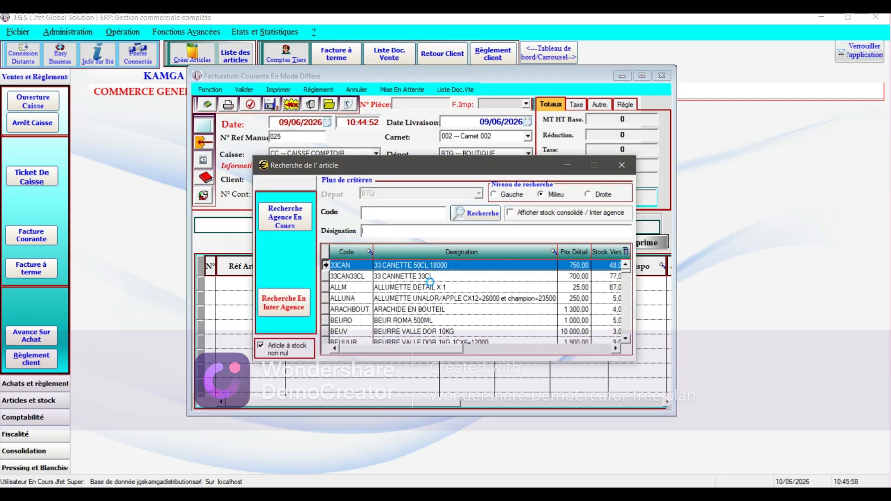
click(438, 277)
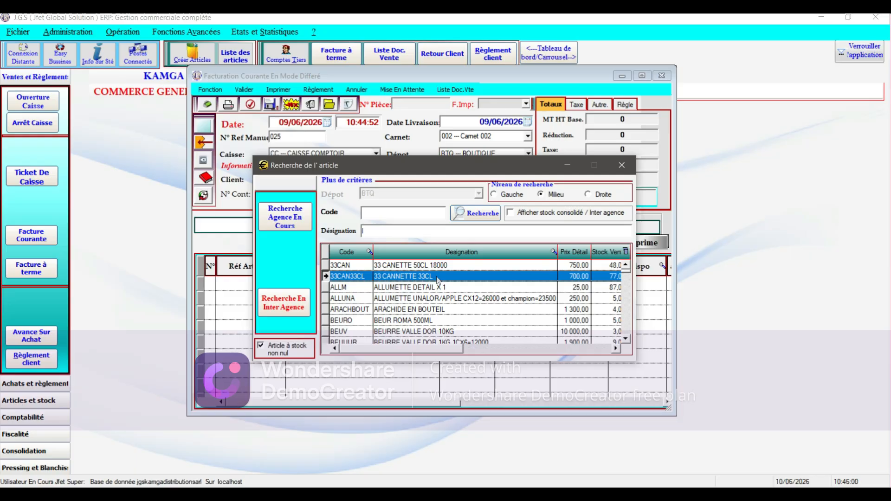
double_click(437, 277)
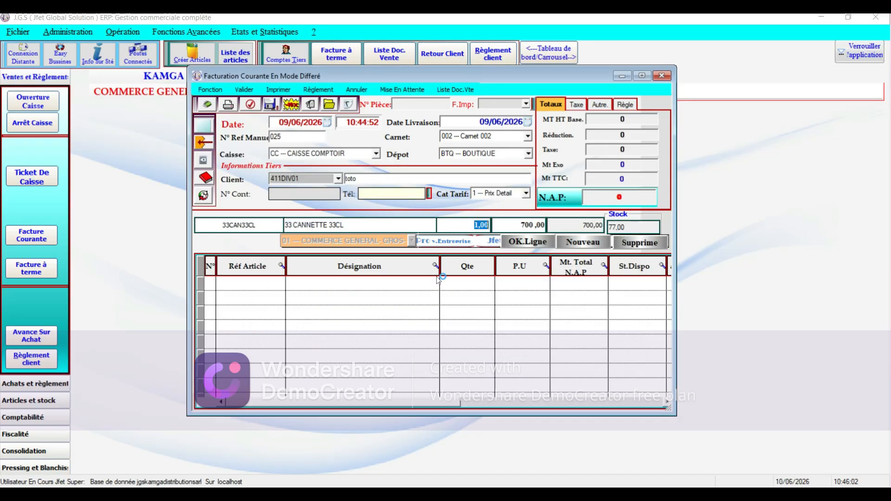
key(Return)
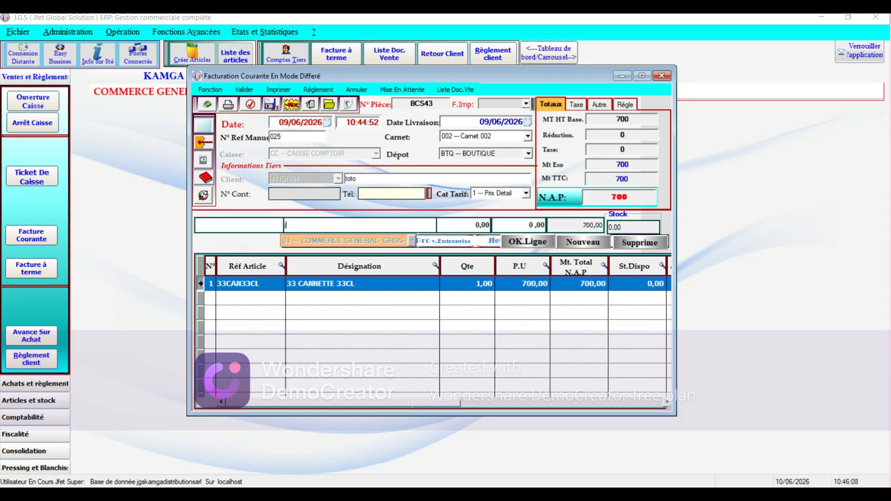
Step: Look up the article CHOCOJOY 4.5KG and add it as an invoice line with quantity 1
key(Return)
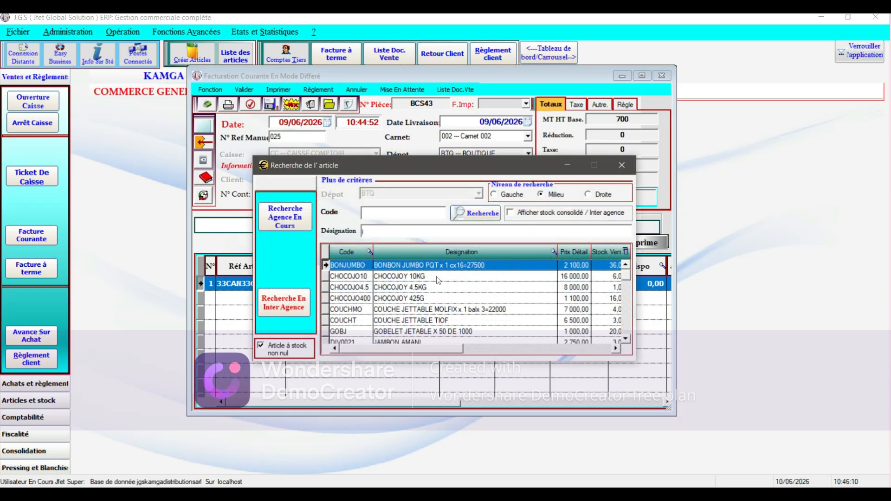
click(438, 290)
key(Return)
key(Return)
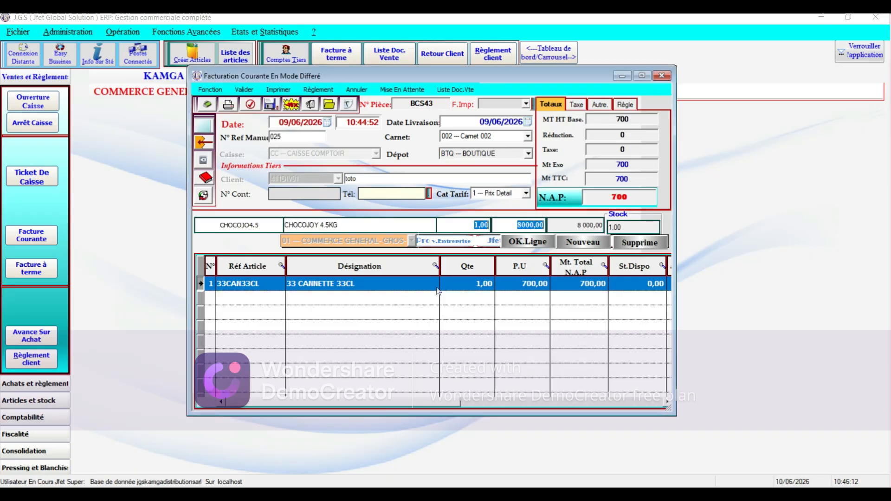
key(Return)
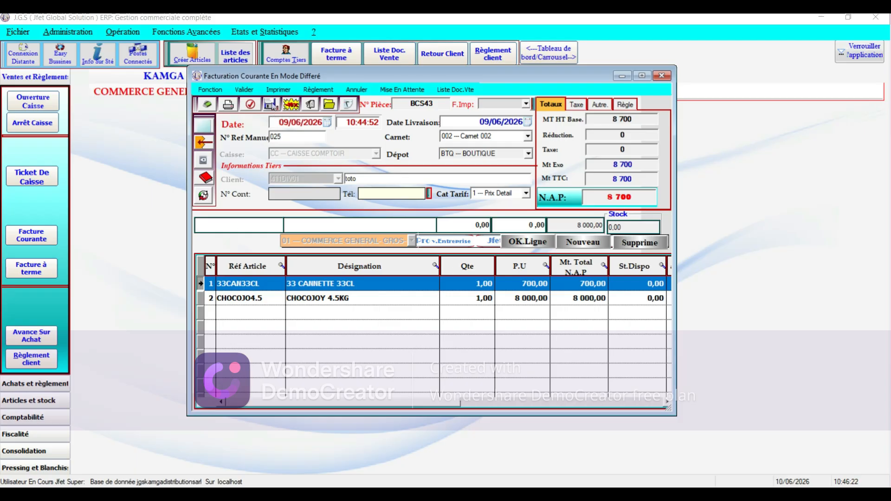
Step: Save the invoice with confirmation, check the number on the printed ticket preview, and close the preview and invoice form
click(274, 106)
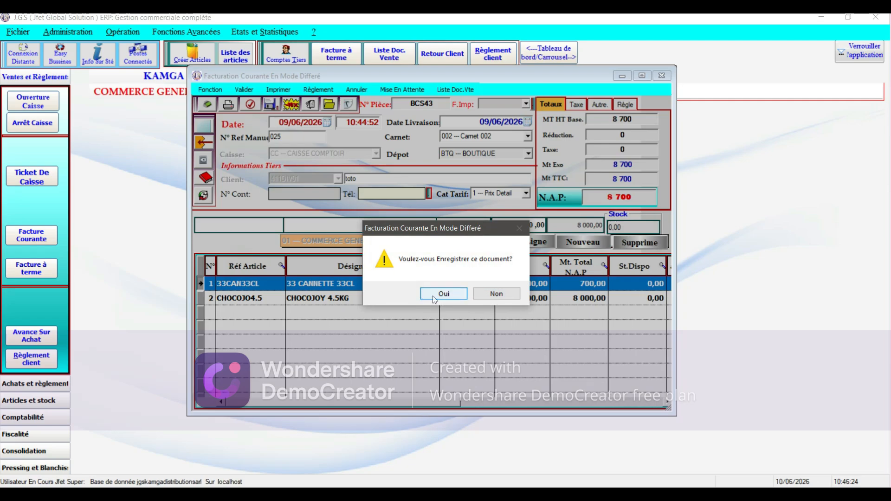
click(423, 296)
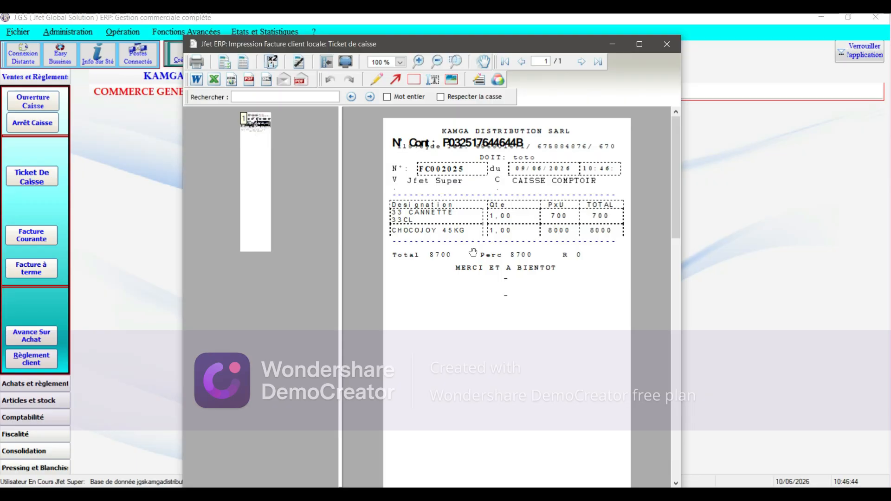
click(664, 44)
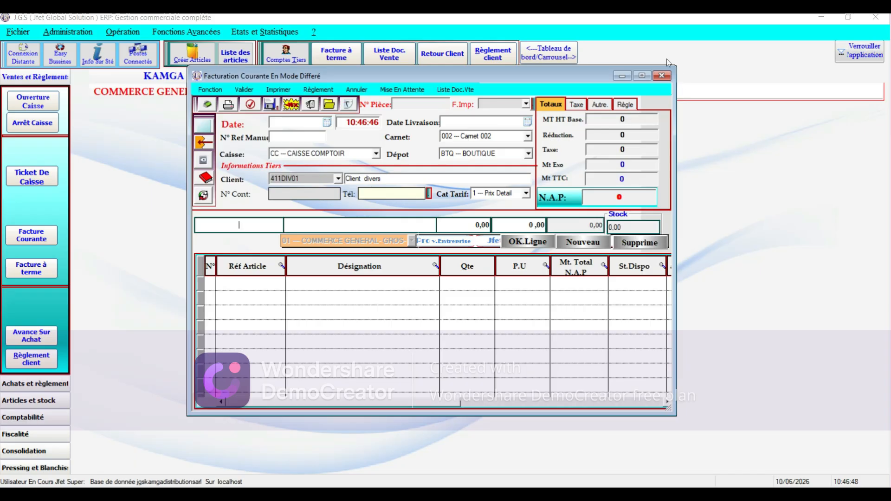
click(662, 76)
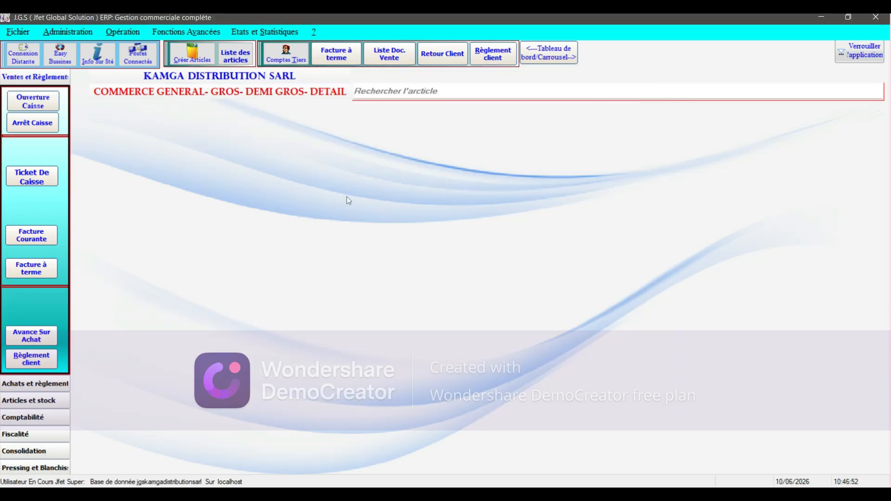
Step: Open the list of sales documents and display those for the period starting 09/06/2026
click(122, 31)
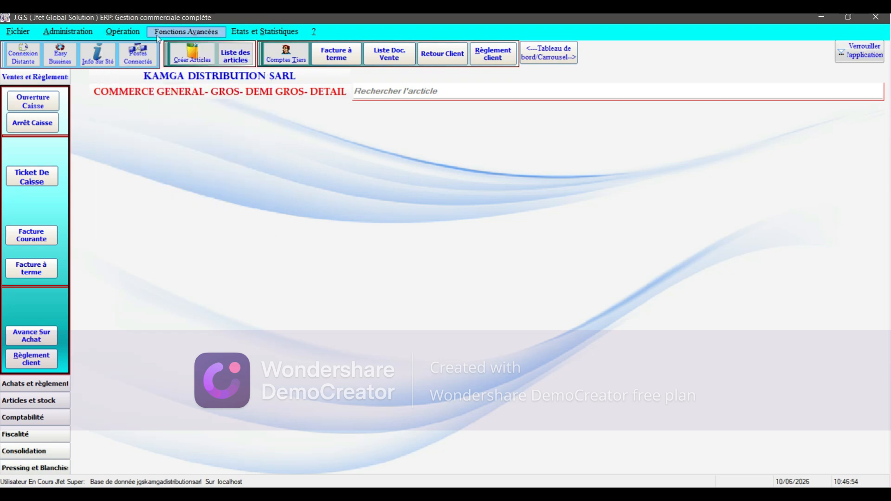
click(157, 32)
mouse_move(122, 32)
mouse_move(200, 87)
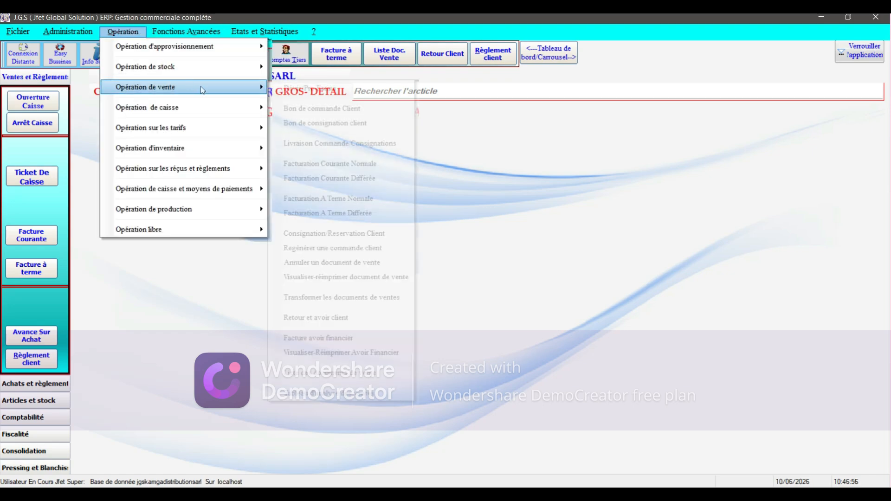
click(385, 372)
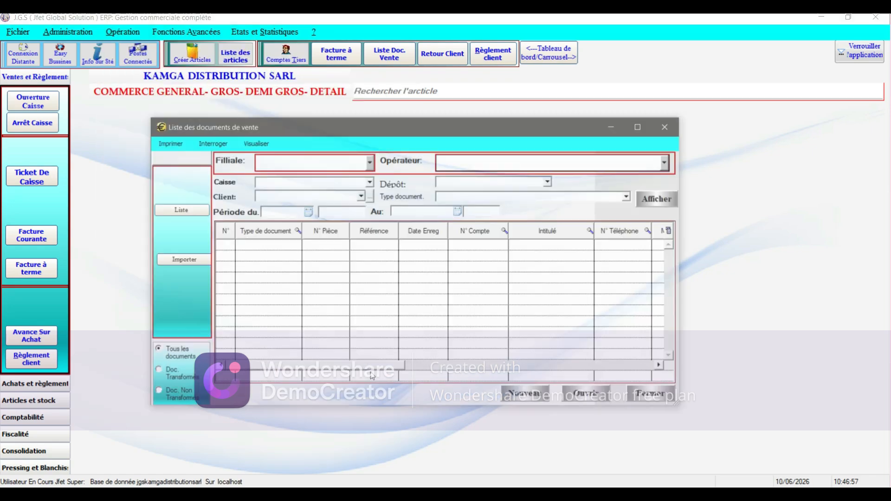
click(304, 214)
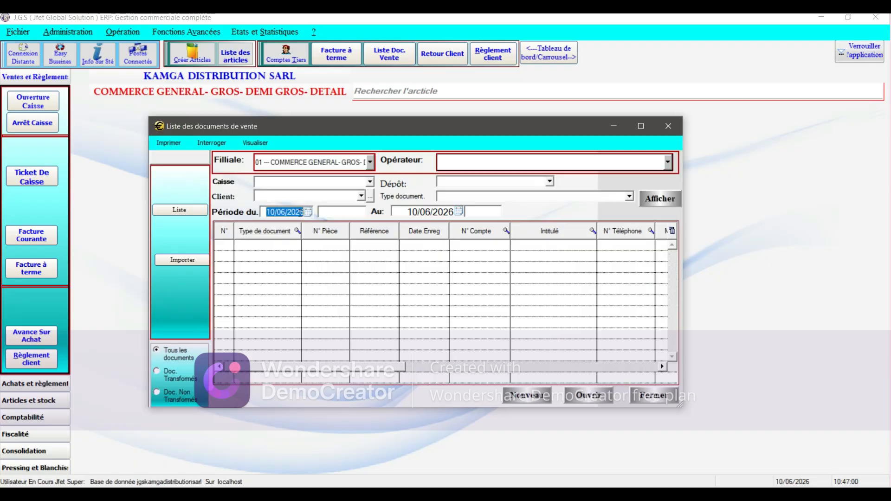
click(308, 212)
click(241, 269)
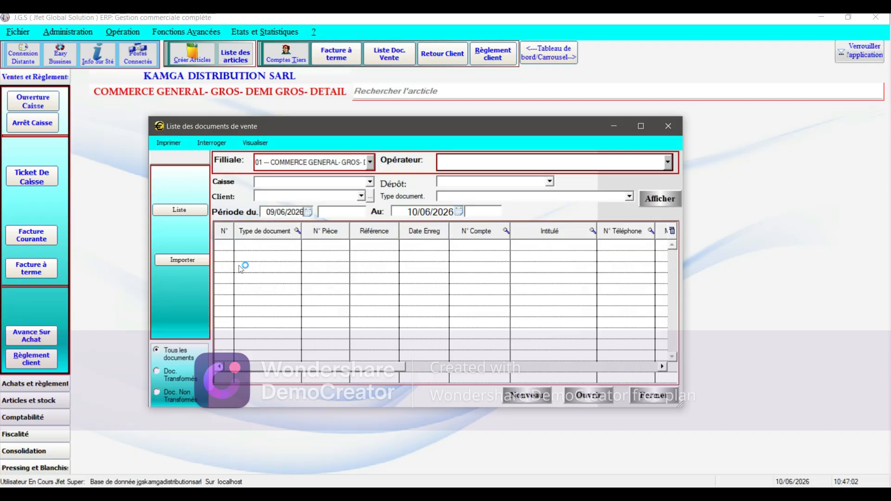
click(661, 203)
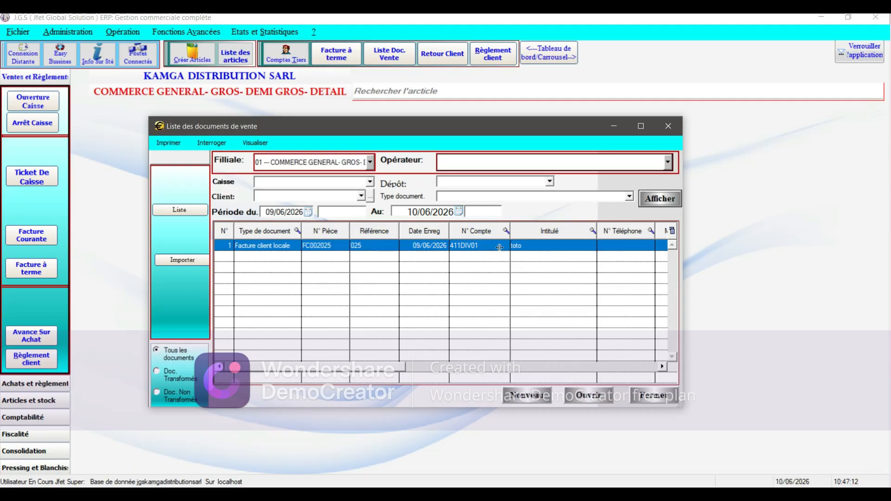
Step: Examine the listed invoice's amount, state, operator, operation date and cash desk, and close the document list
drag(381, 369, 599, 343)
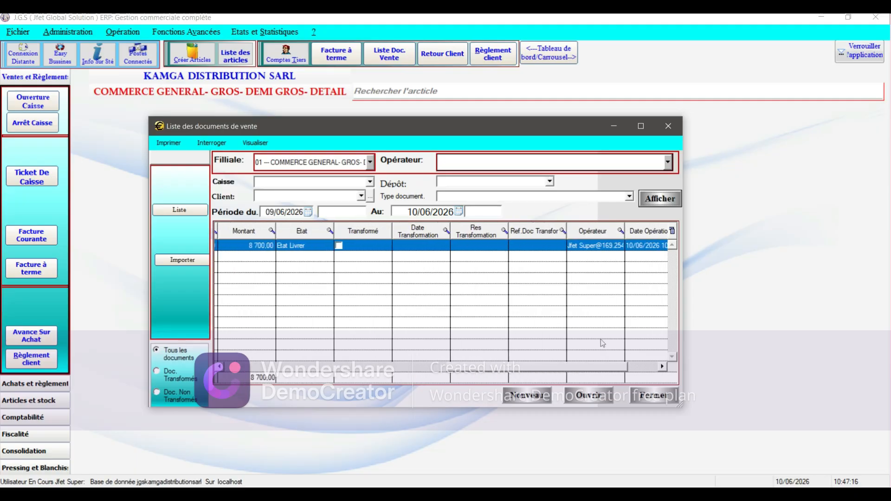
drag(494, 366, 571, 364)
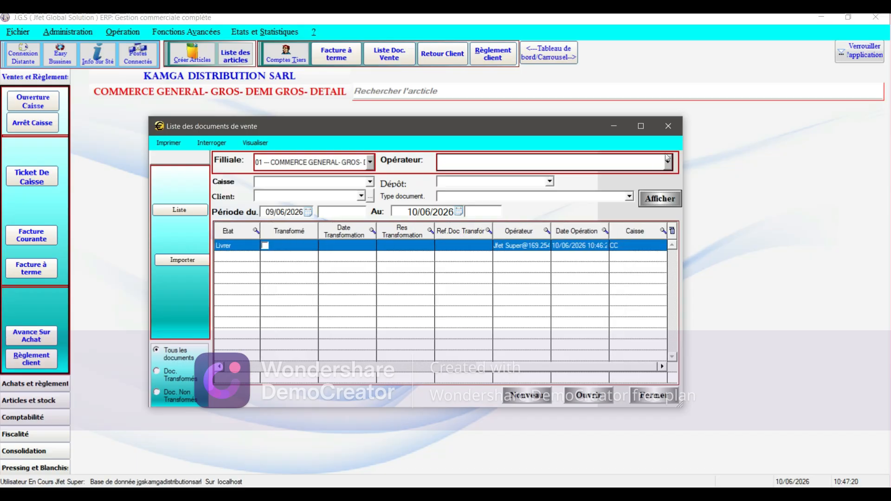
click(668, 128)
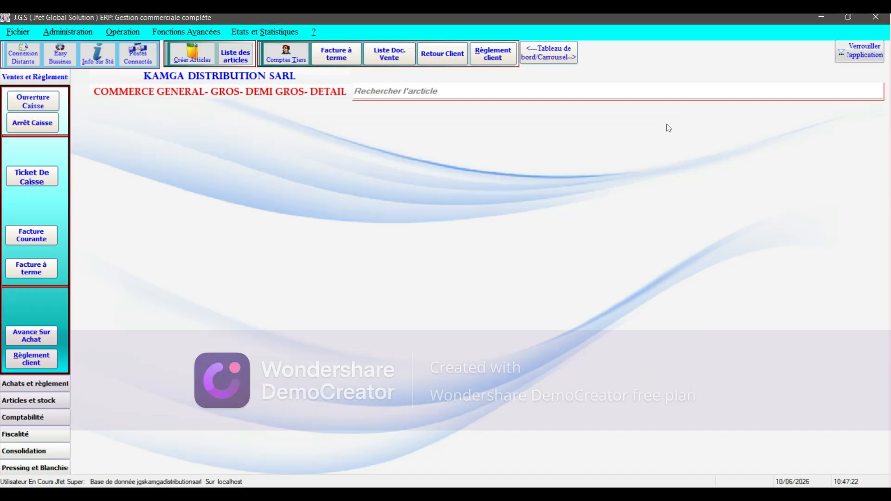